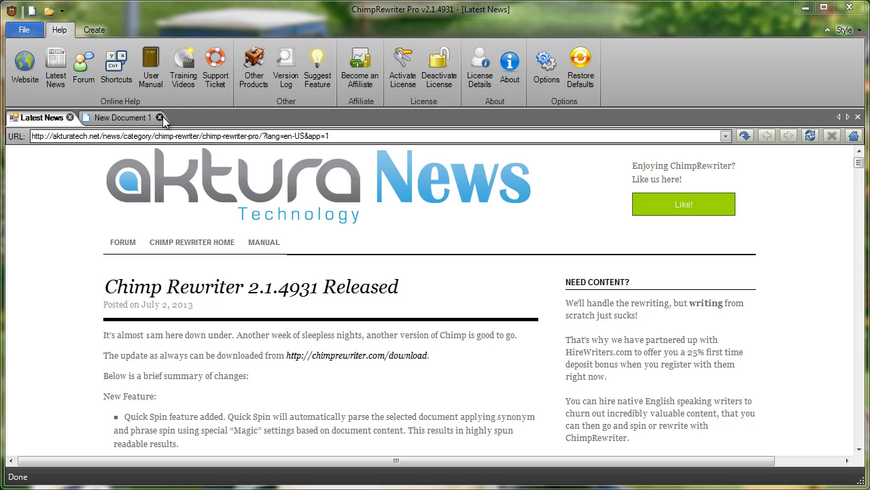
Switch to the blank New Document 1 and look through the editing, rewriting, tool and help commands.
{"action": "left_click", "coordinate": [111, 119]}
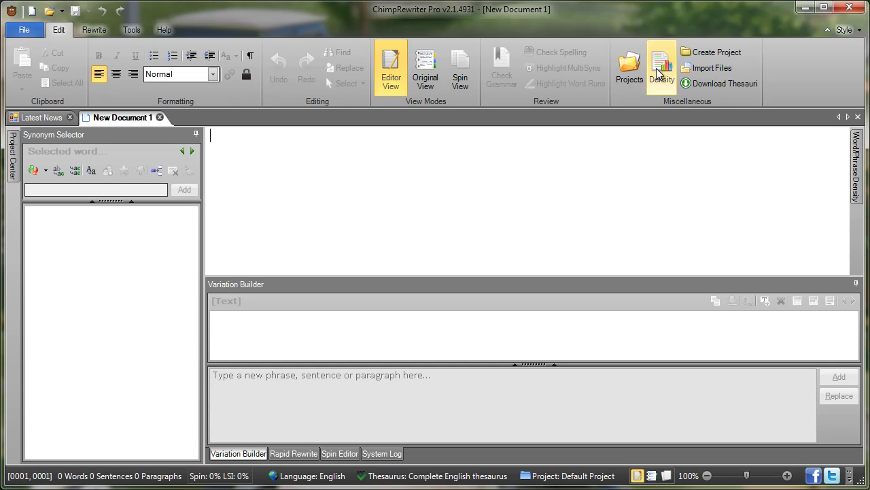
{"action": "left_click", "coordinate": [85, 31]}
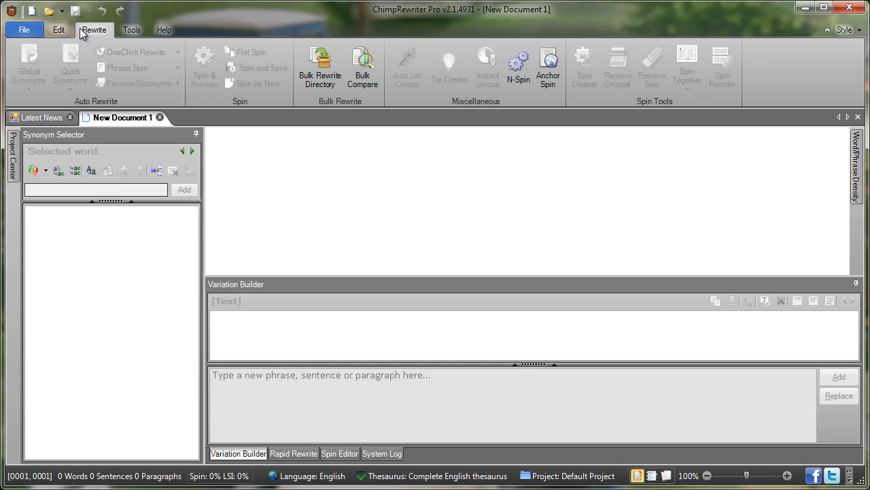
{"action": "left_click", "coordinate": [125, 33]}
{"action": "left_click", "coordinate": [126, 31]}
{"action": "left_click", "coordinate": [166, 31]}
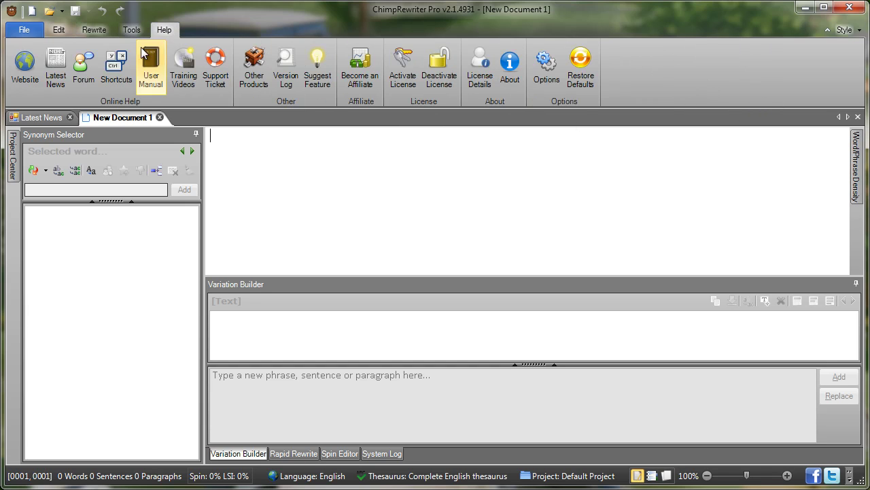
{"action": "left_click", "coordinate": [106, 33]}
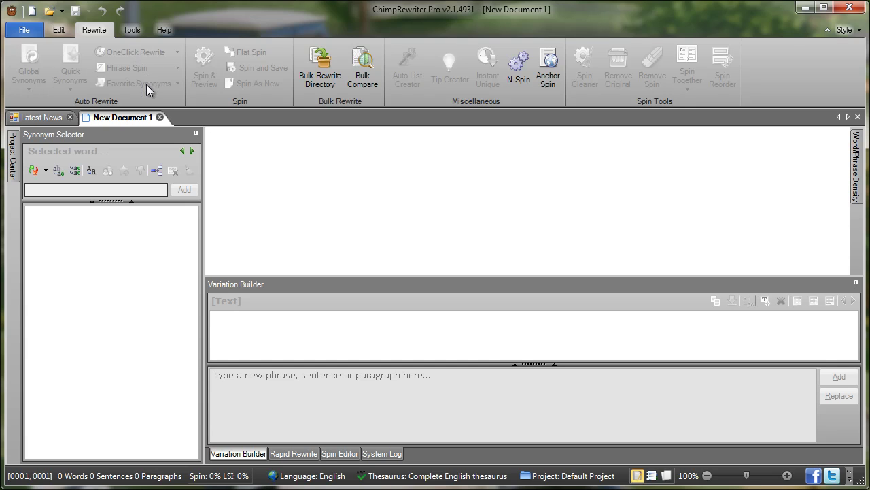
Enter "This is text" and "hello!" on two separate lines of the new document.
{"action": "left_click", "coordinate": [304, 143]}
{"action": "type", "text": "This is text"}
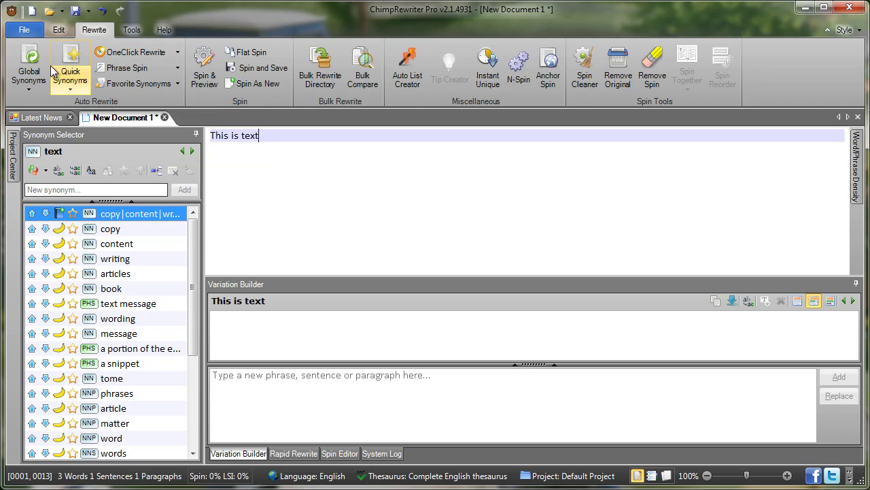
{"action": "left_click", "coordinate": [76, 62]}
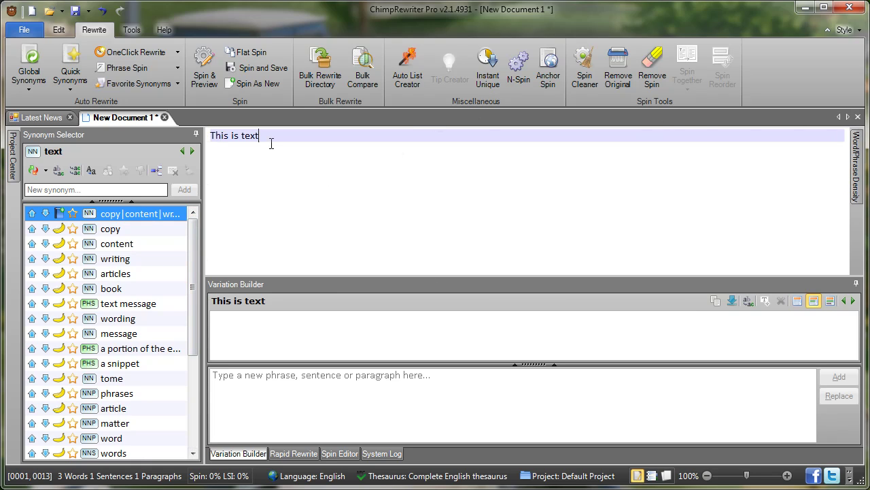
{"action": "key", "text": "Return"}
{"action": "type", "text": "hello!"}
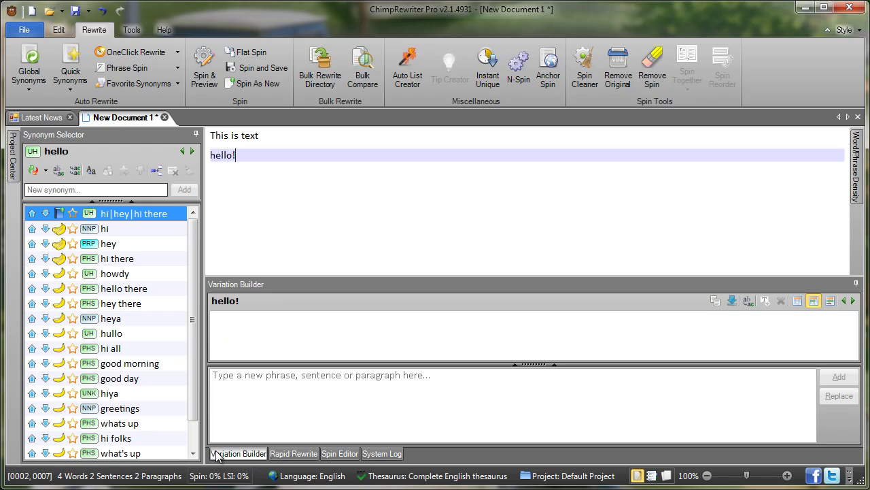
Look at the Rapid Rewrite, Spin Editor and System Log views, finishing on the Variation Builder.
{"action": "left_click", "coordinate": [294, 453]}
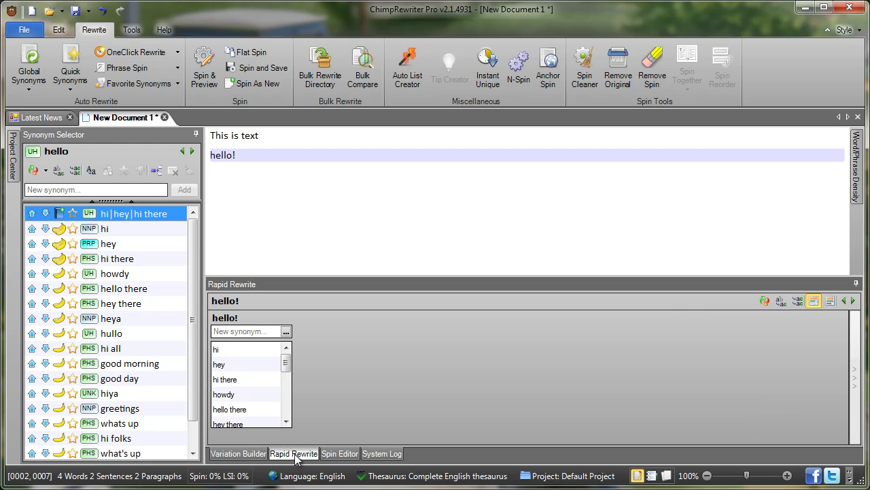
{"action": "left_click", "coordinate": [340, 453]}
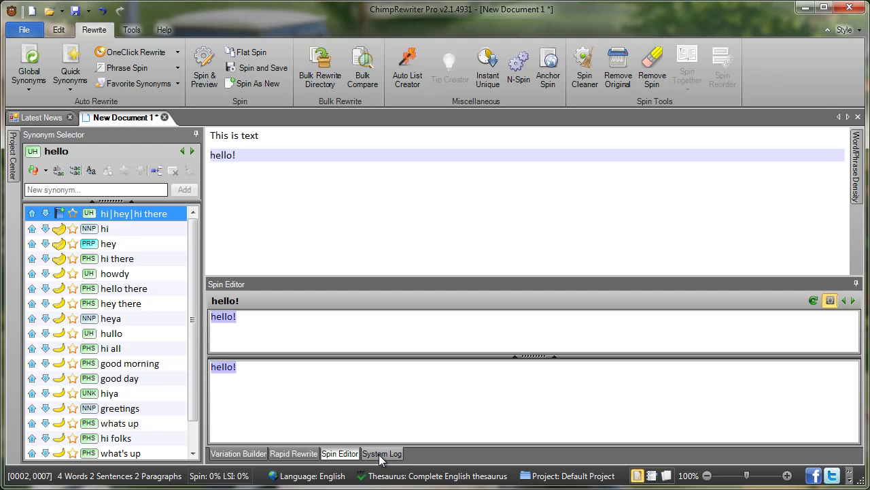
{"action": "left_click", "coordinate": [382, 455]}
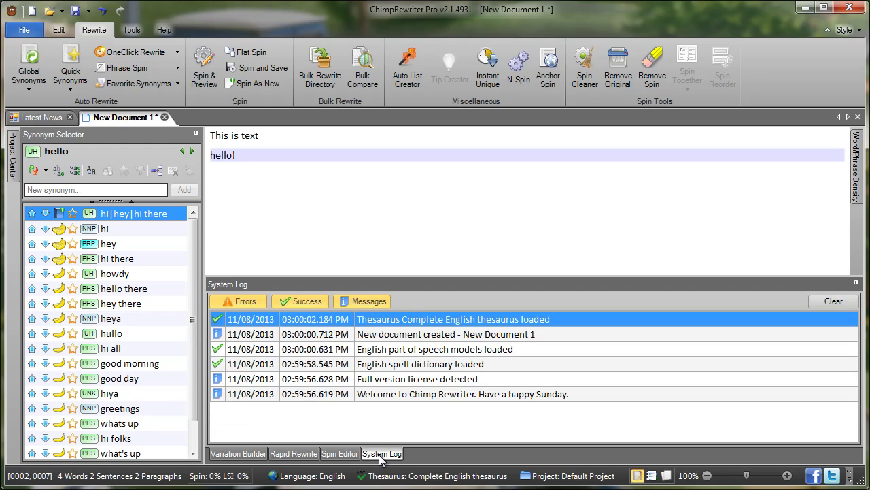
{"action": "left_click", "coordinate": [294, 453]}
{"action": "left_click", "coordinate": [238, 454]}
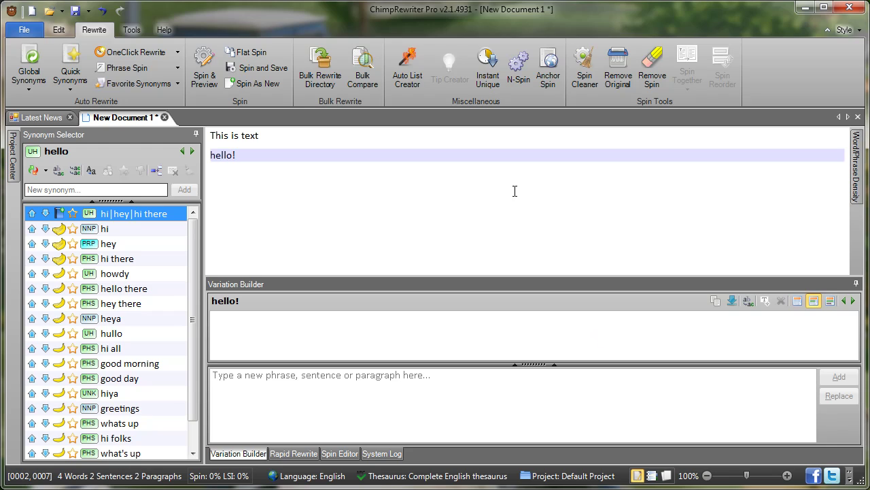
Dock the Project Center beside the Synonym Selector and return it to auto-hide.
{"action": "mouse_move", "coordinate": [861, 163]}
{"action": "mouse_move", "coordinate": [16, 166]}
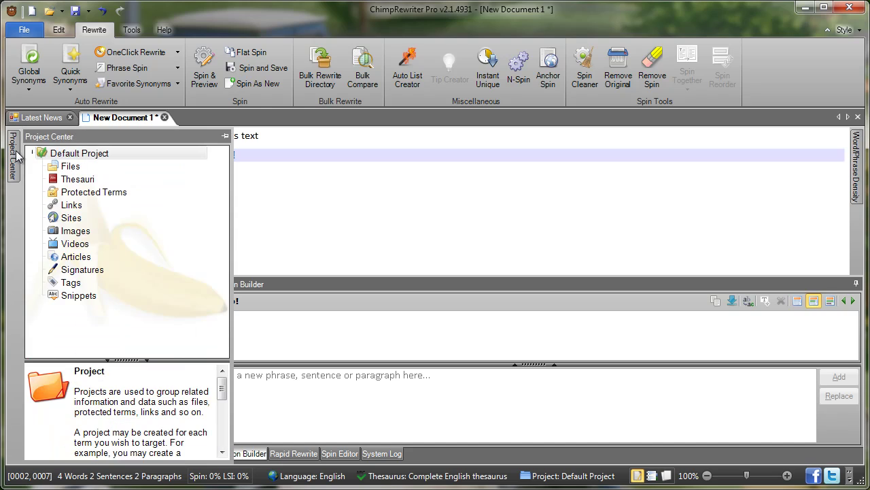
{"action": "left_click", "coordinate": [225, 136]}
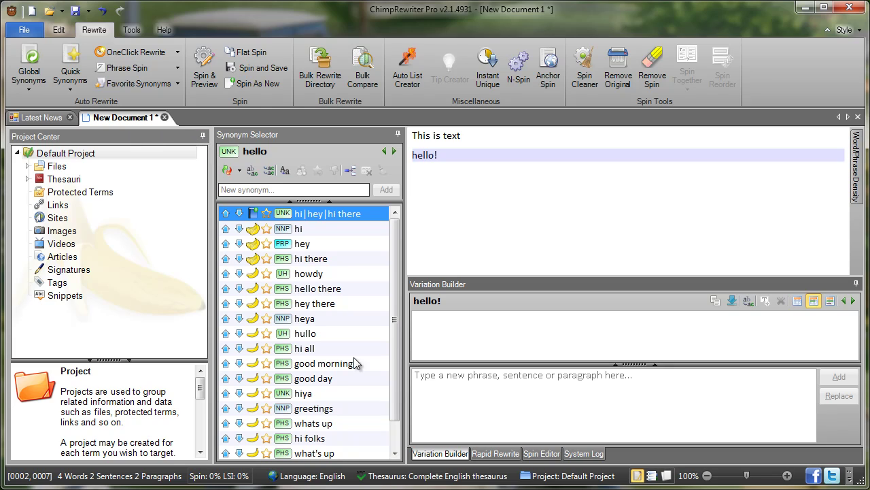
{"action": "left_click", "coordinate": [202, 136]}
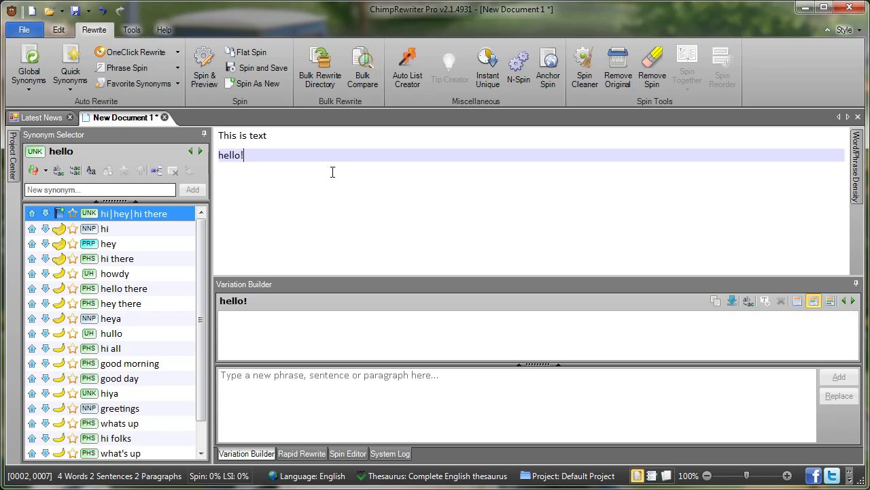
Auto-hide the Synonym Selector and Variation Builder, and dock both of them again.
{"action": "left_click", "coordinate": [204, 134]}
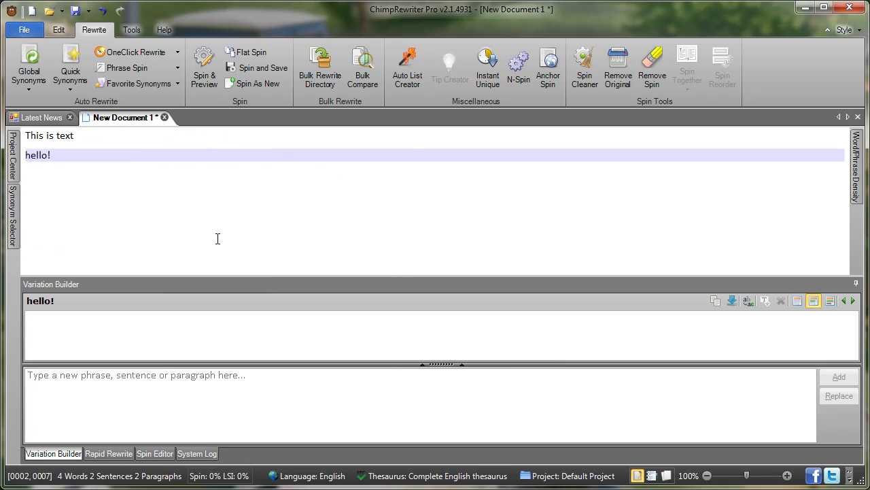
{"action": "left_click", "coordinate": [856, 284]}
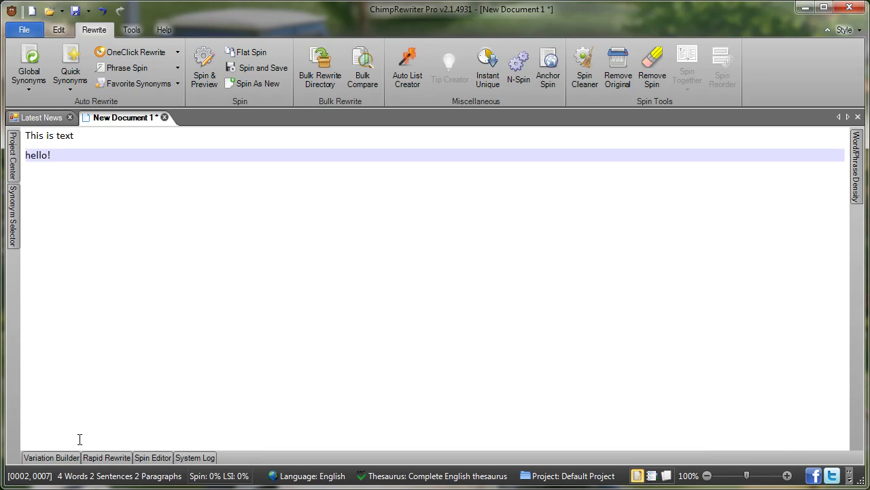
{"action": "mouse_move", "coordinate": [55, 457]}
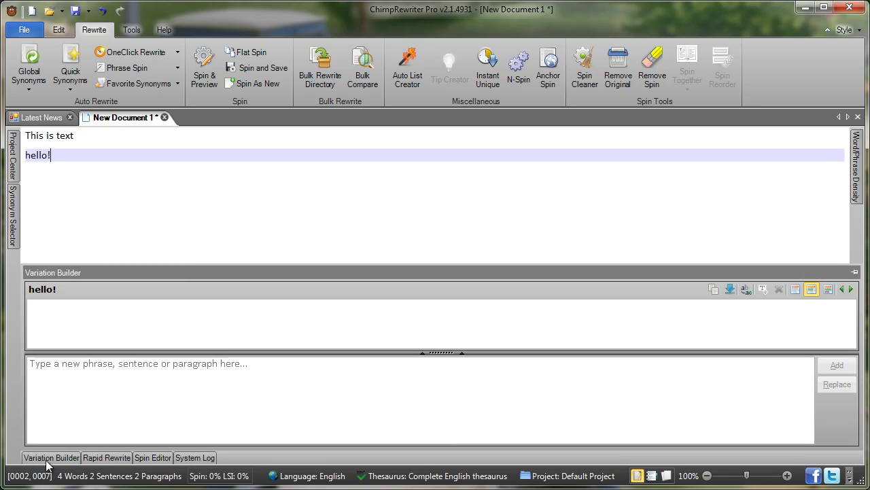
{"action": "left_click", "coordinate": [856, 272]}
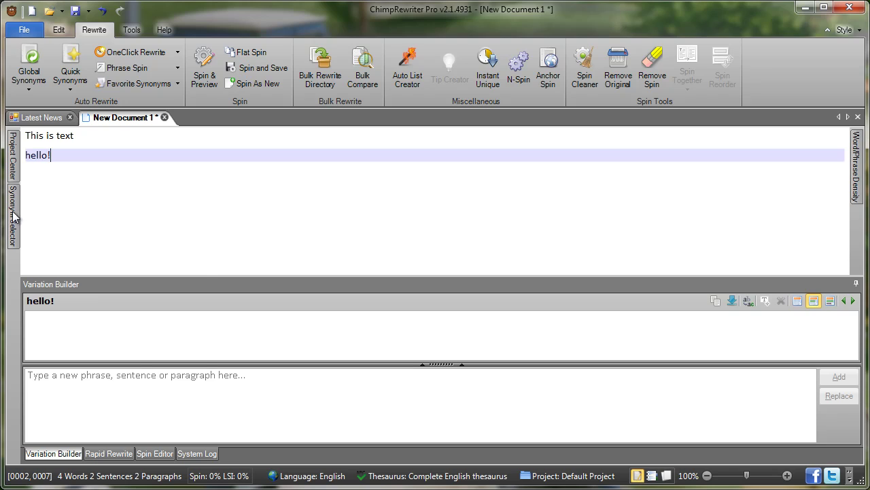
{"action": "mouse_move", "coordinate": [13, 219]}
{"action": "left_click", "coordinate": [202, 136]}
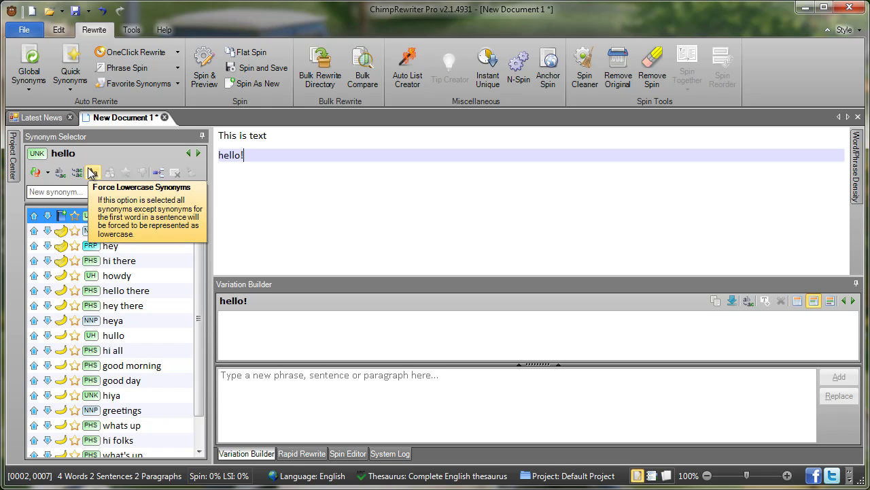
Turn "hello" into the spin {hello||}, and resize the Synonym Selector and Variation Builder panes slightly.
{"action": "left_click", "coordinate": [198, 154]}
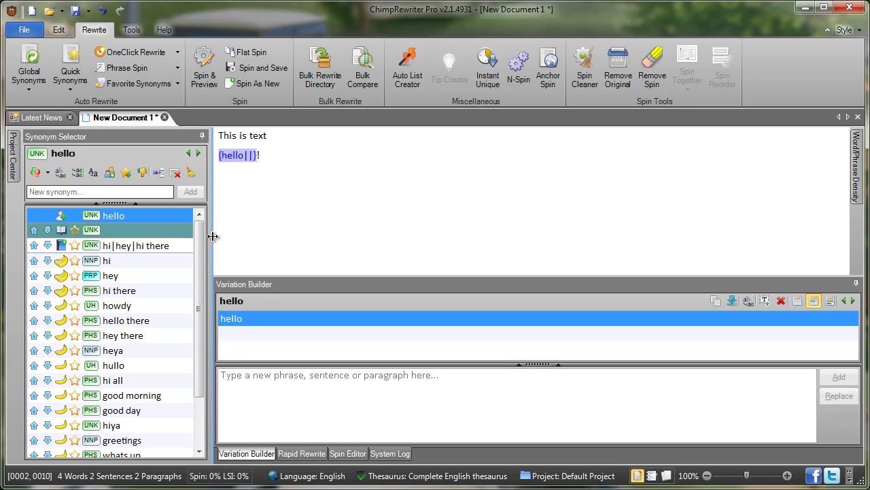
{"action": "left_click_drag", "start_coordinate": [213, 236], "coordinate": [230, 252]}
{"action": "mouse_move", "coordinate": [452, 275]}
{"action": "left_mouse_down"}
{"action": "mouse_move", "coordinate": [457, 209]}
{"action": "mouse_move", "coordinate": [448, 268]}
{"action": "left_mouse_up"}
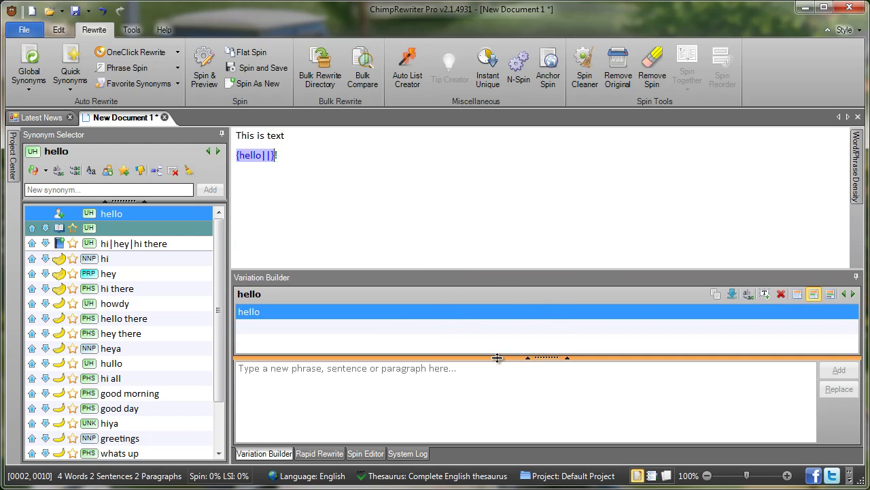
{"action": "mouse_move", "coordinate": [564, 358]}
{"action": "left_mouse_down"}
{"action": "mouse_move", "coordinate": [562, 328]}
{"action": "mouse_move", "coordinate": [544, 403]}
{"action": "mouse_move", "coordinate": [544, 363]}
{"action": "mouse_move", "coordinate": [523, 362]}
{"action": "left_mouse_up"}
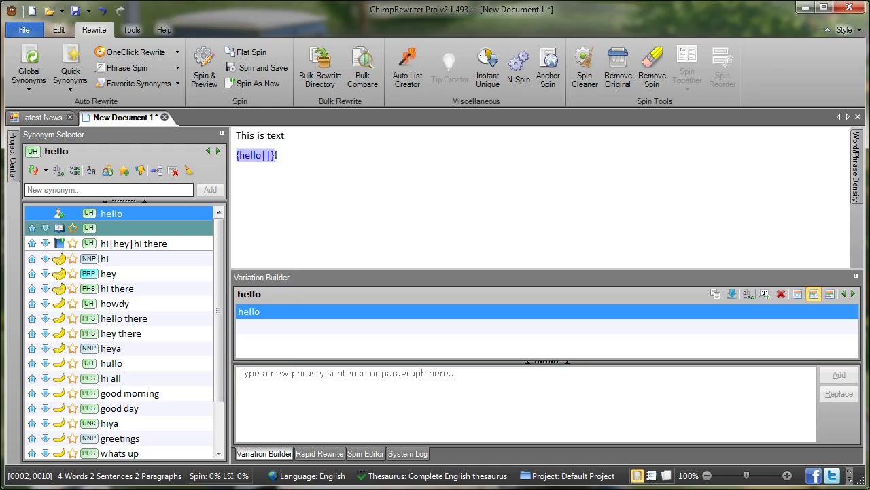
{"action": "mouse_move", "coordinate": [133, 202]}
{"action": "left_mouse_down"}
{"action": "mouse_move", "coordinate": [112, 282]}
{"action": "mouse_move", "coordinate": [111, 231]}
{"action": "mouse_move", "coordinate": [91, 273]}
{"action": "mouse_move", "coordinate": [76, 199]}
{"action": "left_mouse_up"}
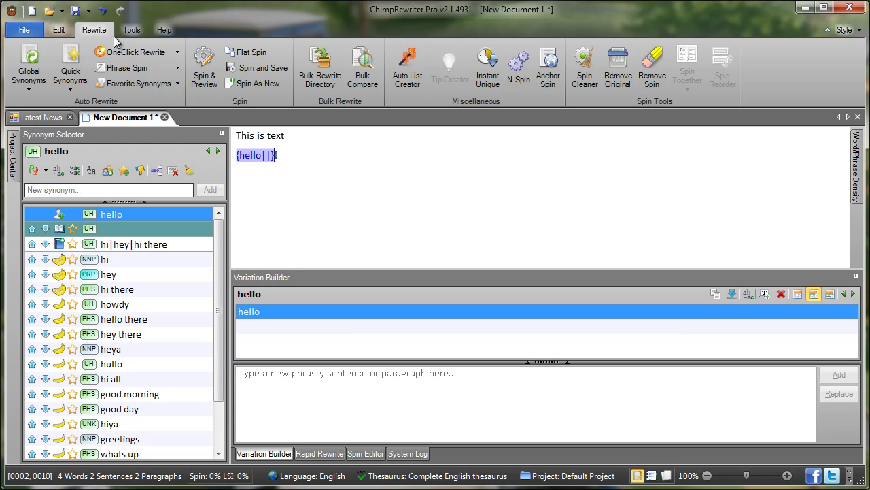
{"action": "left_click", "coordinate": [89, 12]}
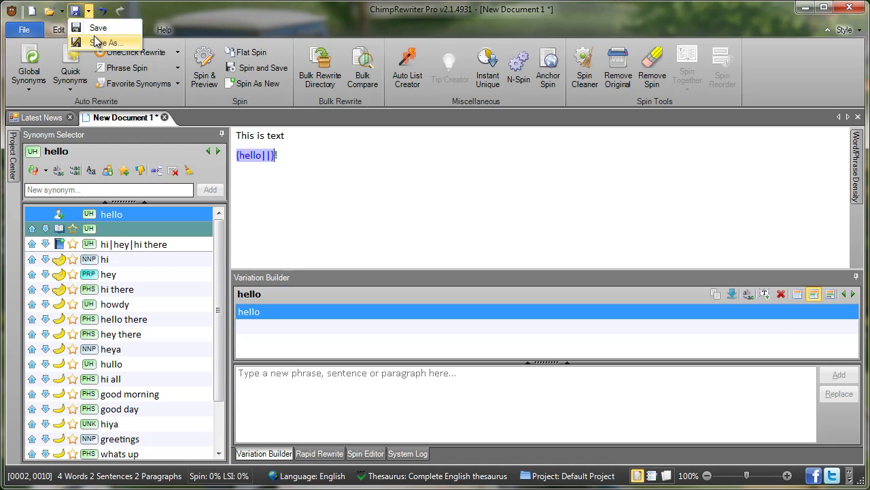
{"action": "left_click", "coordinate": [62, 11]}
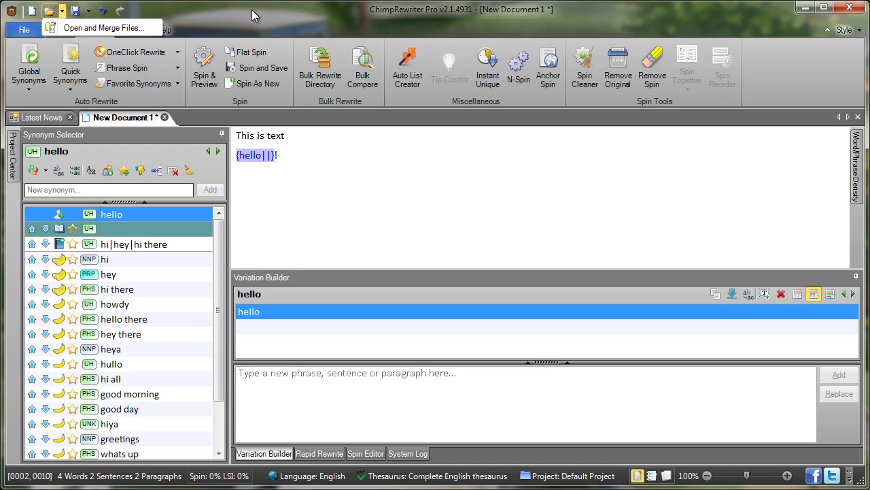
{"action": "left_click", "coordinate": [70, 28]}
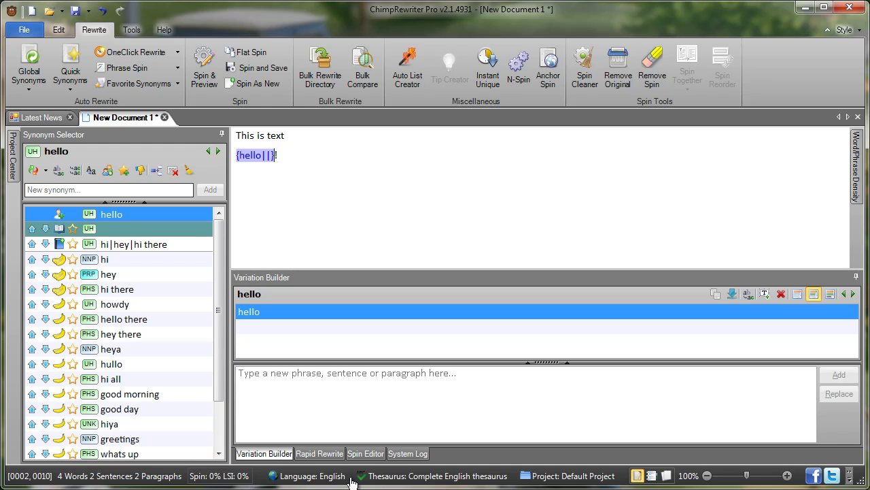
{"action": "mouse_move", "coordinate": [493, 481]}
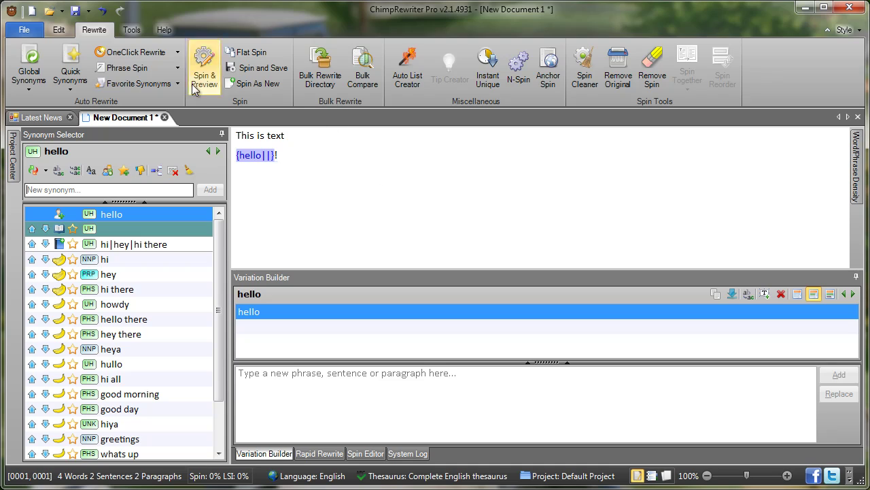
Open Plastic Forks.txt from the Chimp Rewriter Files folder, with the file type set to Text Files (*.txt).
{"action": "left_click", "coordinate": [24, 31]}
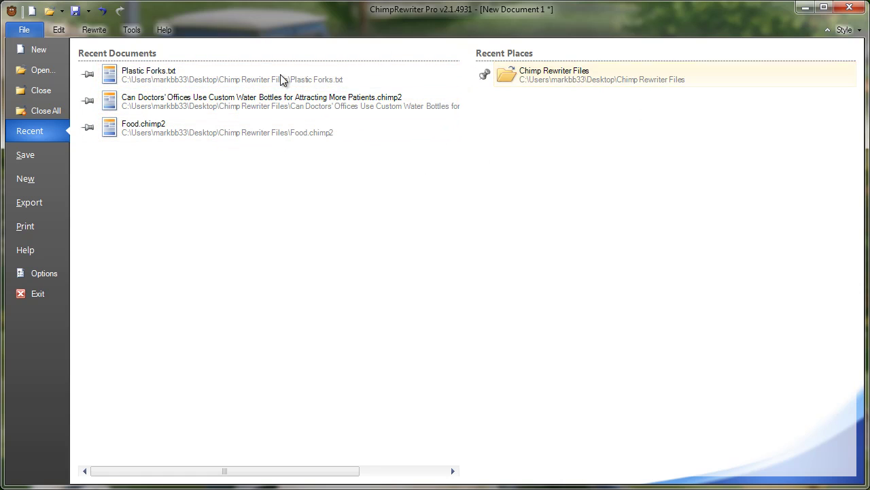
{"action": "left_click", "coordinate": [40, 70]}
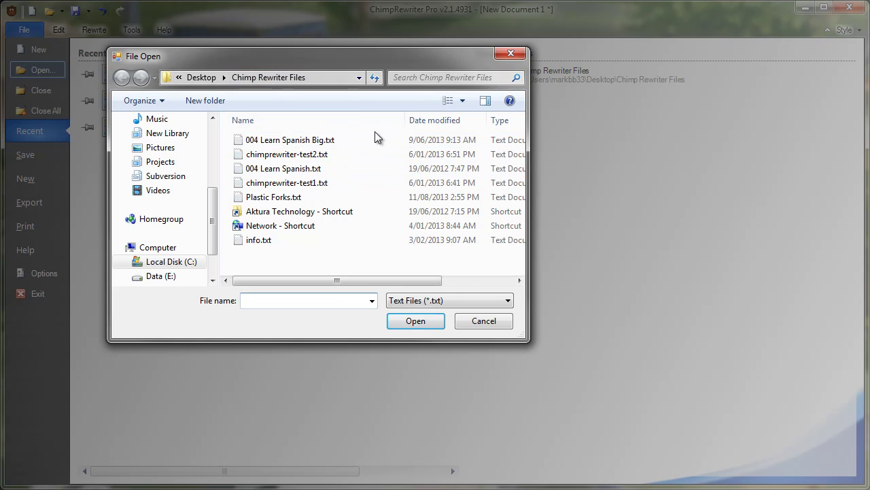
{"action": "left_click", "coordinate": [452, 305]}
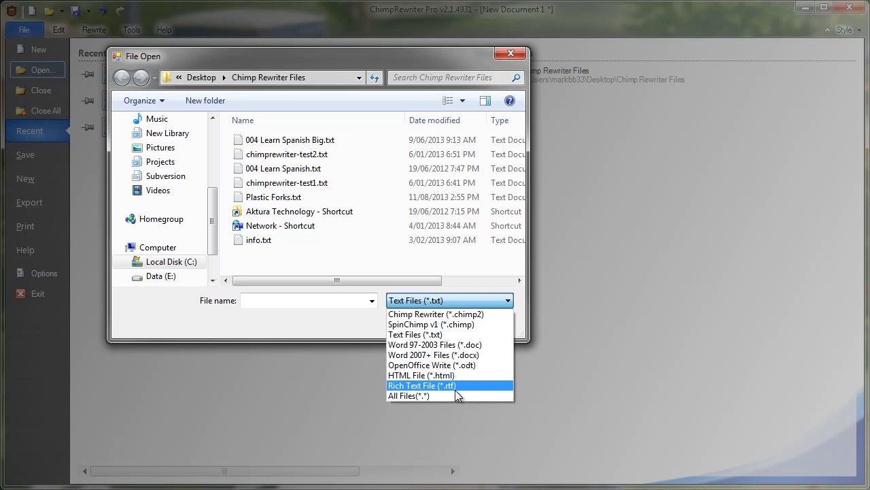
{"action": "left_click", "coordinate": [444, 337]}
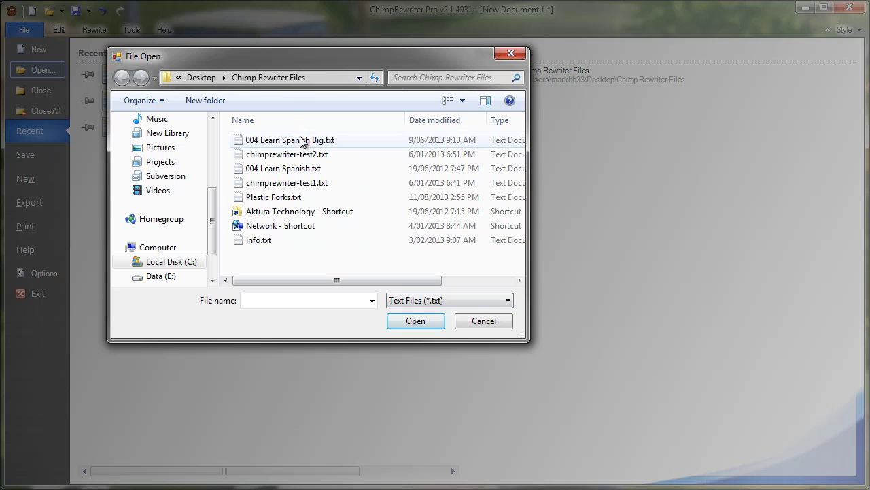
{"action": "left_click", "coordinate": [266, 204]}
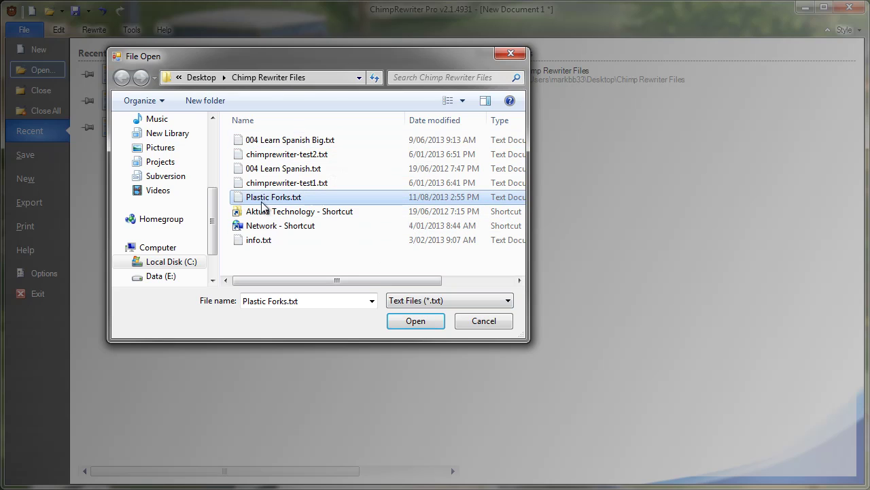
{"action": "left_click", "coordinate": [414, 324]}
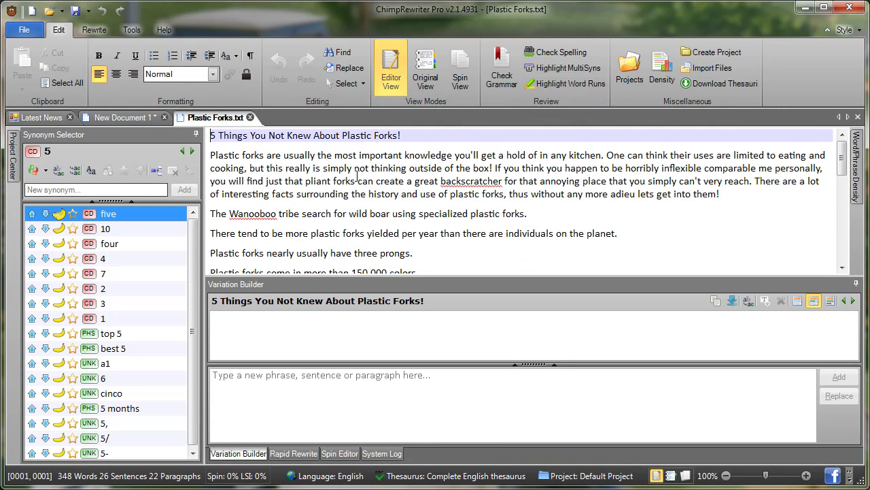
{"action": "scroll", "coordinate": [317, 169], "scroll_direction": "down", "scroll_amount": 10}
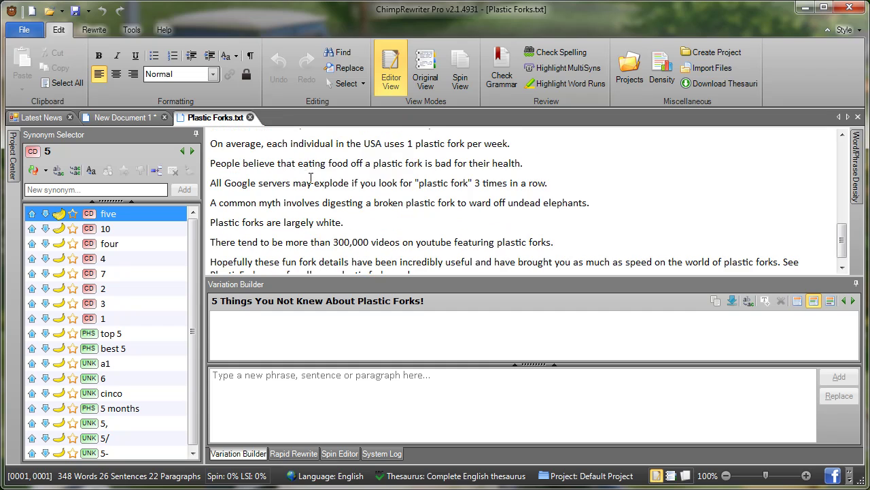
{"action": "scroll", "coordinate": [308, 183], "scroll_direction": "up", "scroll_amount": 10}
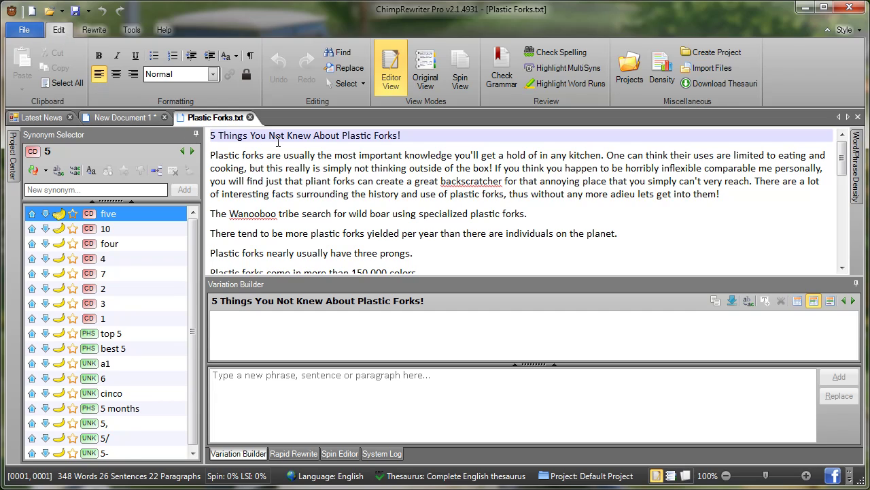
Bold "Things You Not" in the title and underline the first paragraph's text from "really is simply" to "pliant forks".
{"action": "left_click_drag", "start_coordinate": [218, 135], "coordinate": [289, 136]}
{"action": "key", "text": "ctrl+b"}
{"action": "left_click_drag", "start_coordinate": [296, 170], "coordinate": [349, 178]}
{"action": "left_click", "coordinate": [133, 62]}
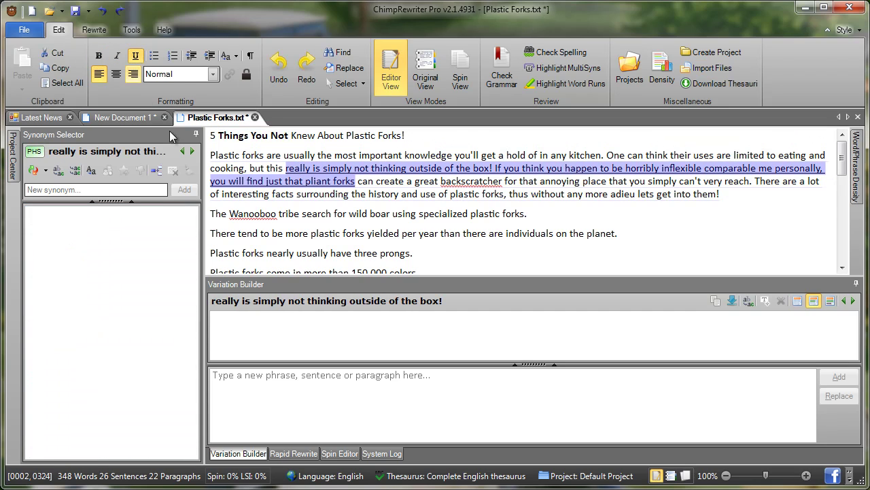
Try numbering and indenting the four paragraphs below the title, and remove both the numbering and the indent.
{"action": "left_click_drag", "start_coordinate": [286, 168], "coordinate": [320, 254]}
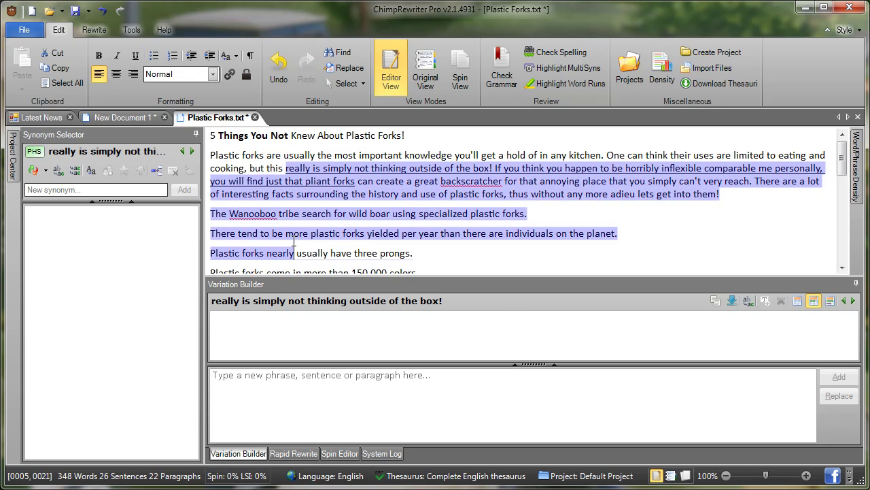
{"action": "left_click", "coordinate": [172, 57]}
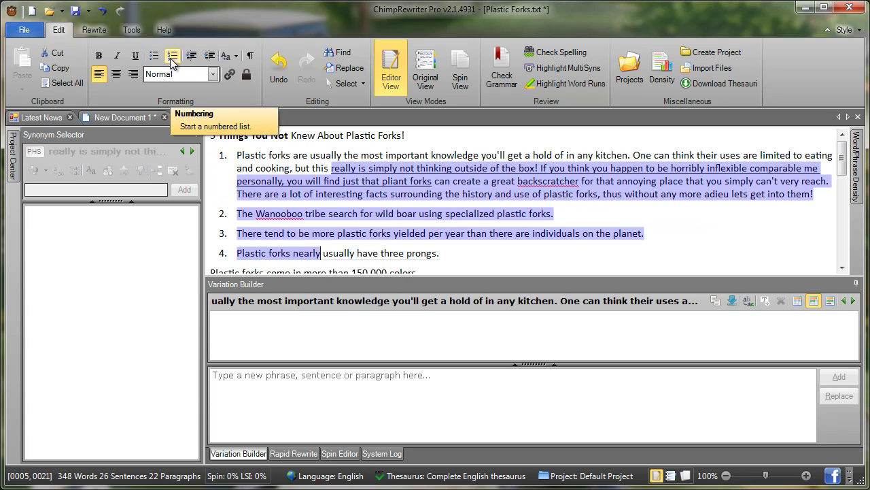
{"action": "left_click", "coordinate": [170, 58]}
{"action": "left_click", "coordinate": [208, 60]}
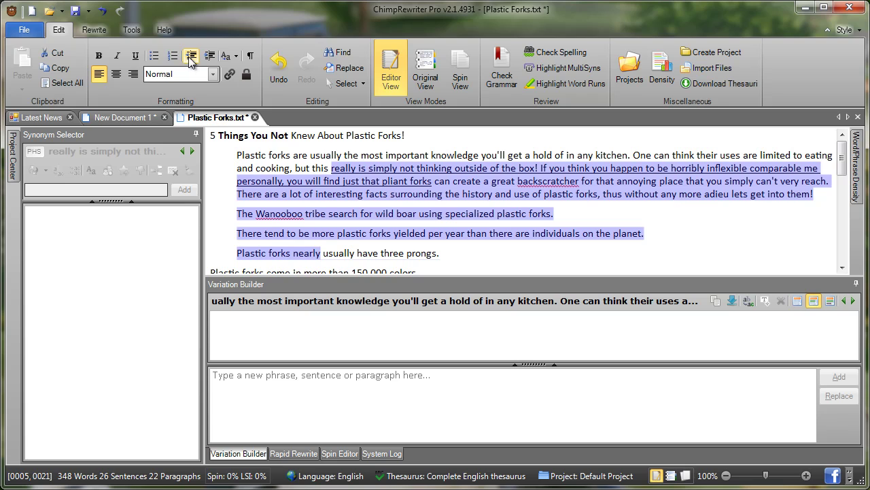
{"action": "left_click", "coordinate": [190, 60]}
{"action": "left_click", "coordinate": [333, 182]}
Apply the Heading 1 style to the title line and Heading 3 to the first body paragraph.
{"action": "left_click", "coordinate": [274, 135]}
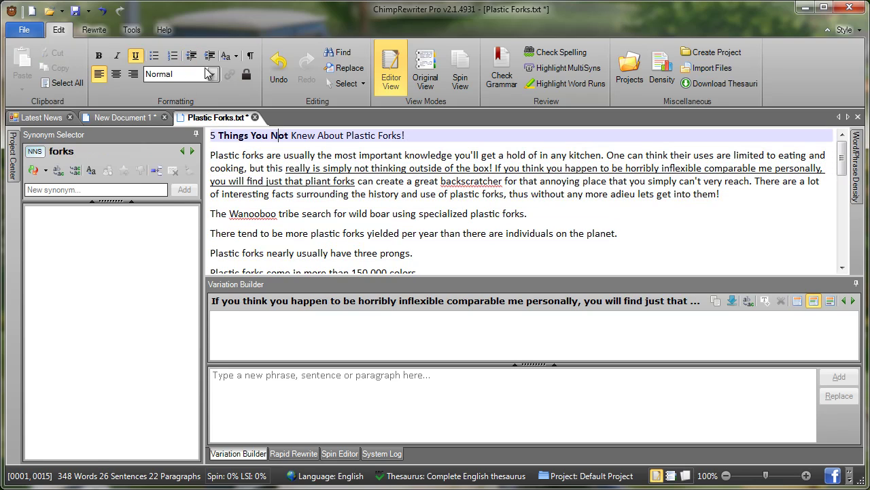
{"action": "left_click", "coordinate": [208, 73]}
{"action": "left_click", "coordinate": [163, 99]}
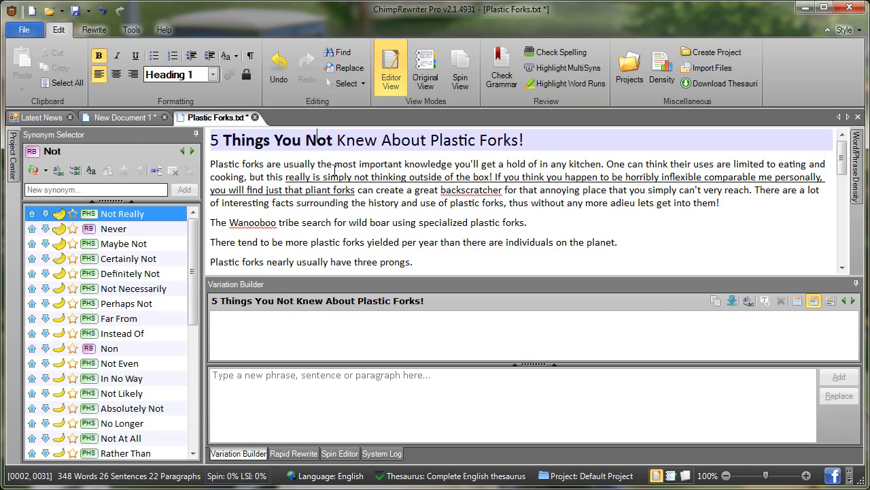
{"action": "left_click", "coordinate": [335, 163]}
{"action": "left_click", "coordinate": [212, 74]}
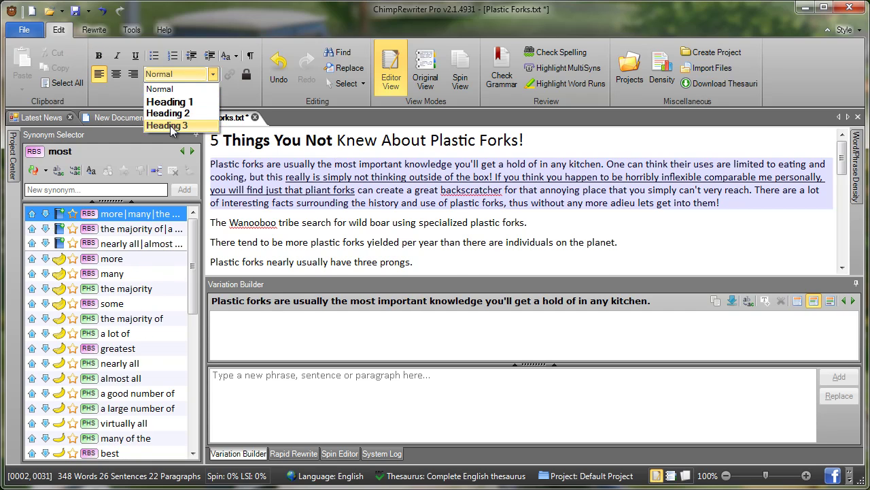
{"action": "left_click", "coordinate": [168, 126]}
{"action": "left_click", "coordinate": [351, 249]}
{"action": "left_click", "coordinate": [340, 215]}
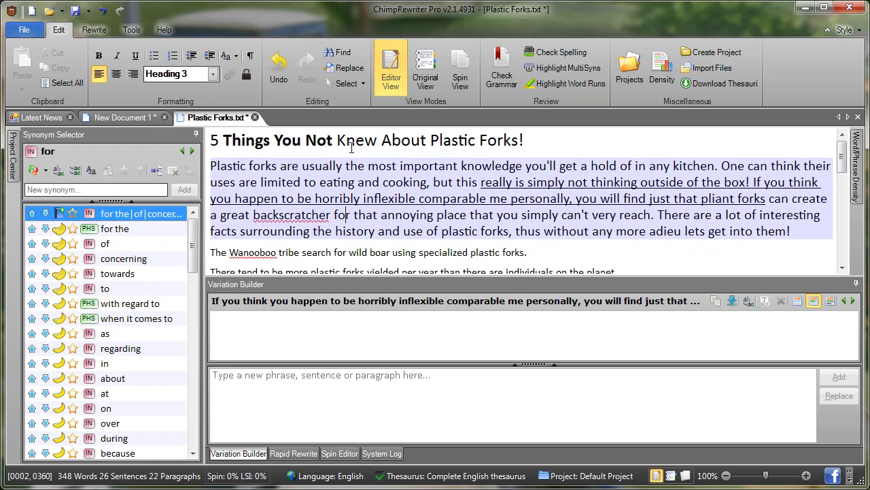
Set the title line and the first body paragraph back to the Normal style.
{"action": "left_click", "coordinate": [353, 141]}
{"action": "left_click", "coordinate": [213, 74]}
{"action": "left_click", "coordinate": [163, 87]}
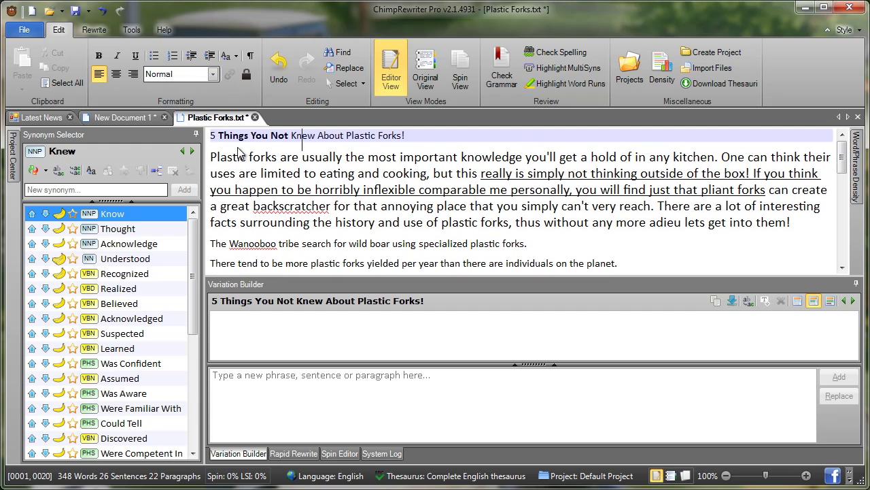
{"action": "left_click", "coordinate": [316, 158]}
{"action": "left_click", "coordinate": [213, 75]}
{"action": "left_click", "coordinate": [165, 86]}
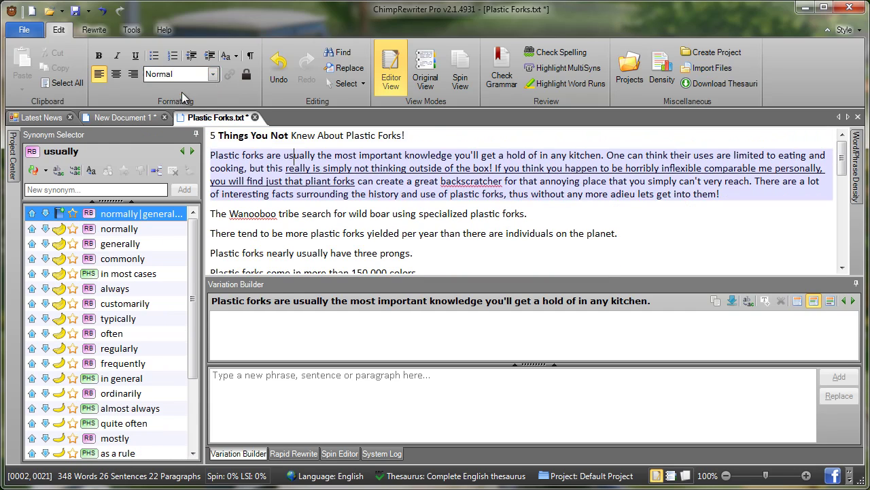
Undo the last two paragraph style changes, and redo both of them.
{"action": "left_click", "coordinate": [322, 213]}
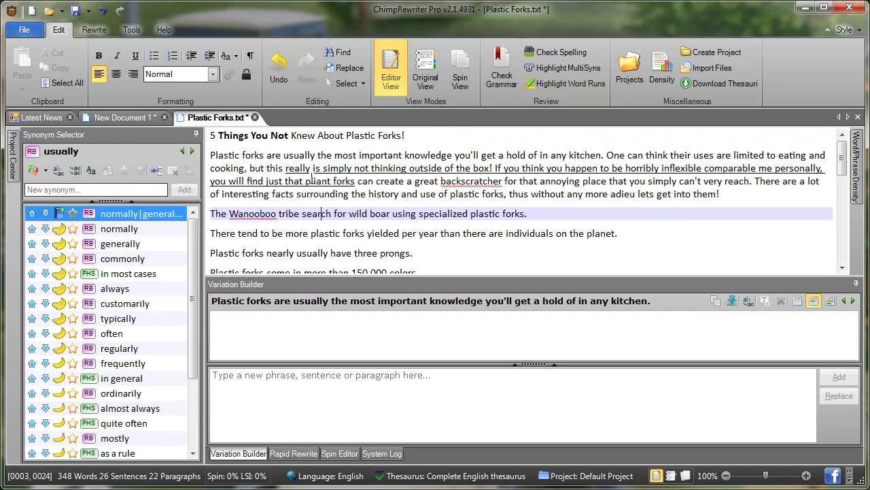
{"action": "left_click", "coordinate": [286, 76]}
{"action": "left_click", "coordinate": [288, 80]}
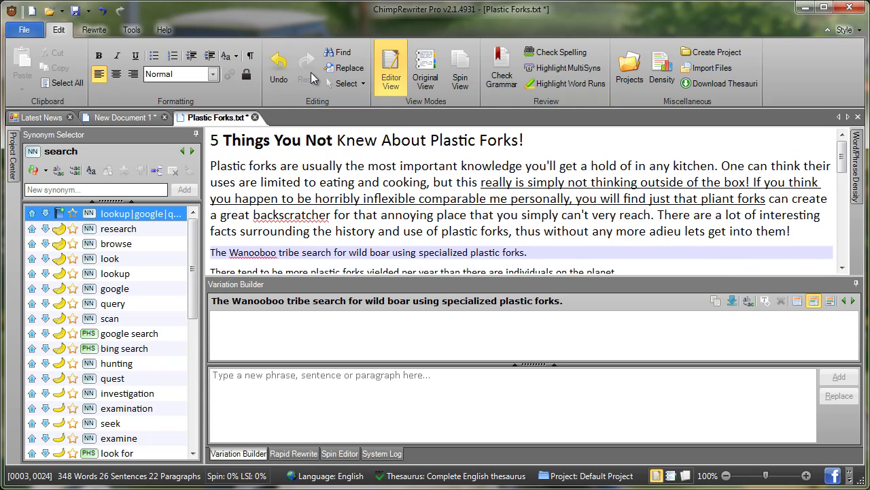
{"action": "left_click", "coordinate": [316, 165]}
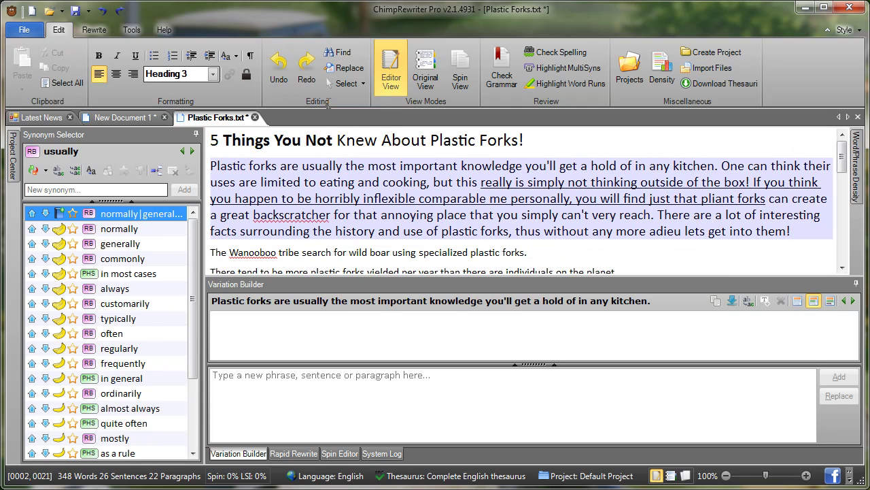
{"action": "left_click", "coordinate": [320, 79]}
{"action": "left_click", "coordinate": [321, 78]}
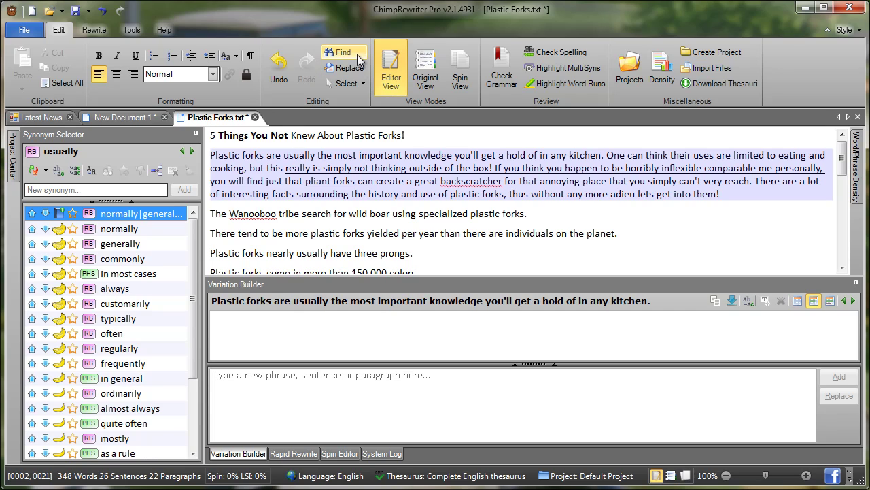
{"action": "left_click", "coordinate": [363, 84]}
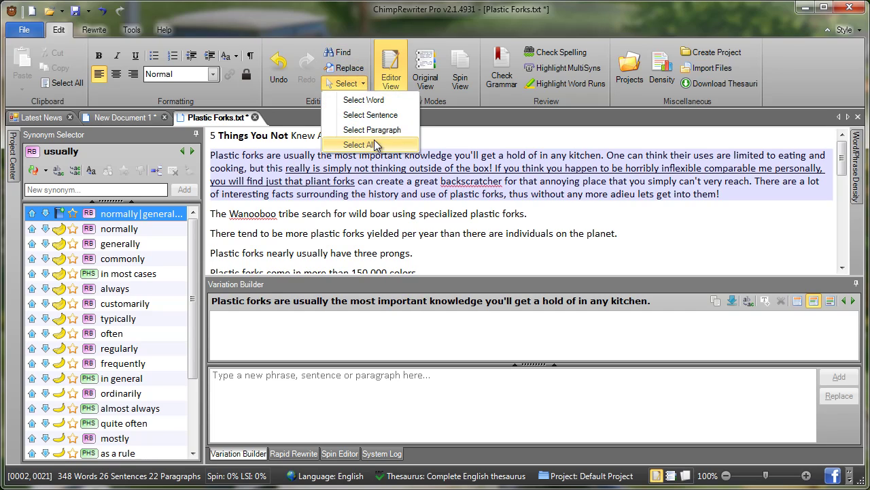
{"action": "left_click", "coordinate": [507, 195]}
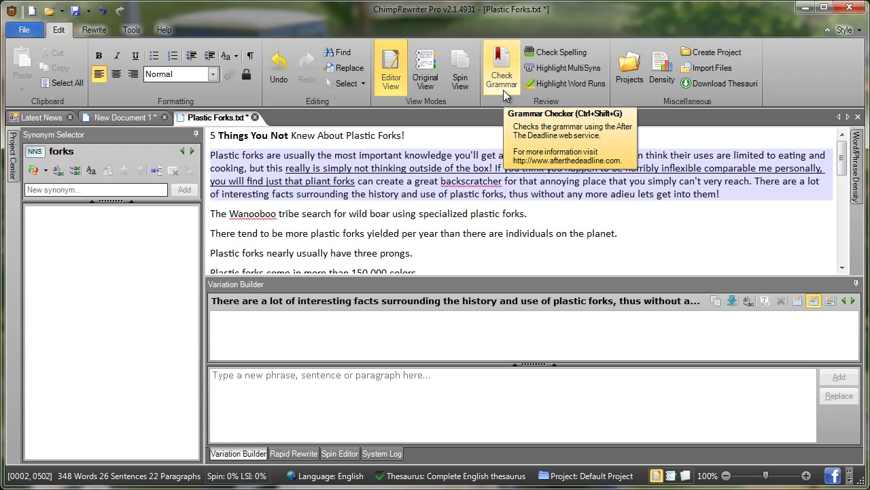
{"action": "left_click", "coordinate": [374, 155]}
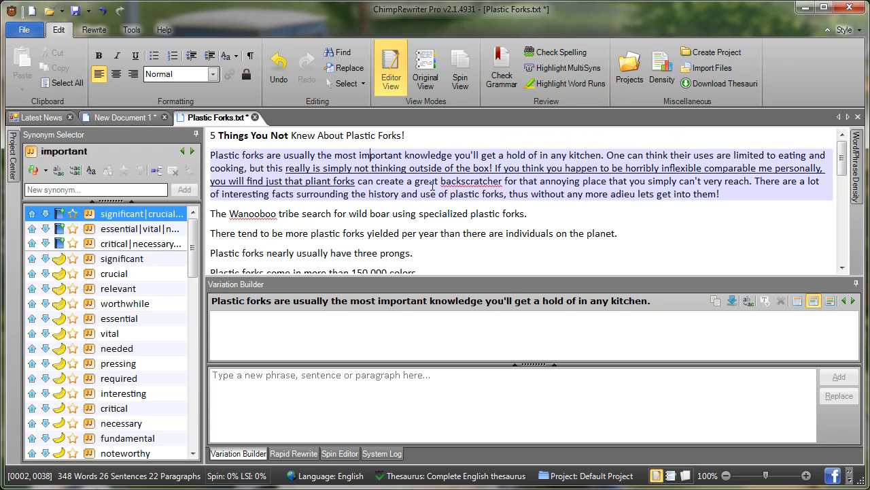
{"action": "left_click_drag", "start_coordinate": [442, 181], "coordinate": [503, 182]}
{"action": "left_click", "coordinate": [558, 204]}
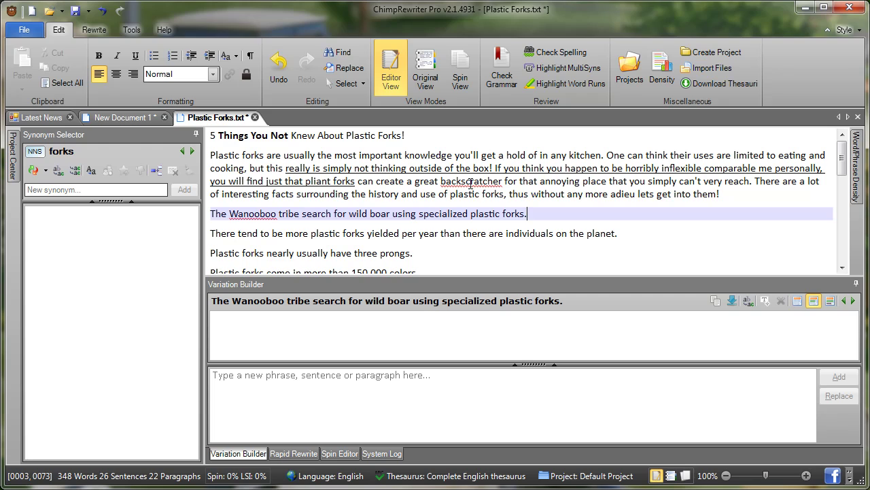
{"action": "left_click", "coordinate": [740, 181]}
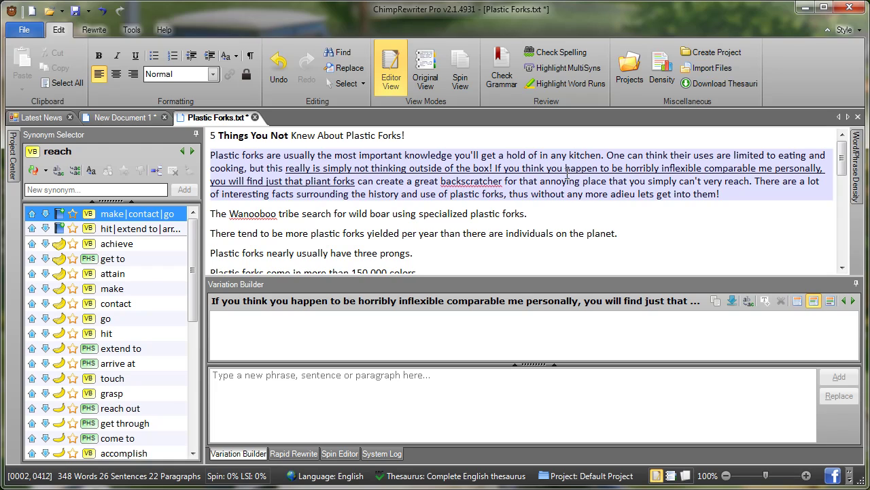
{"action": "left_click_drag", "start_coordinate": [210, 168], "coordinate": [258, 234]}
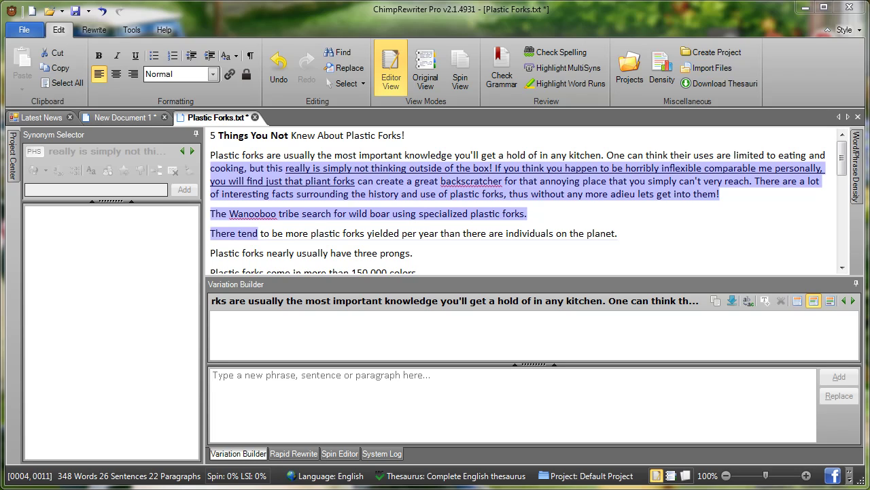
Try the Blue, Dark Blue, Silver and Metro interface styles in turn, and return to Black.
{"action": "left_click", "coordinate": [855, 32]}
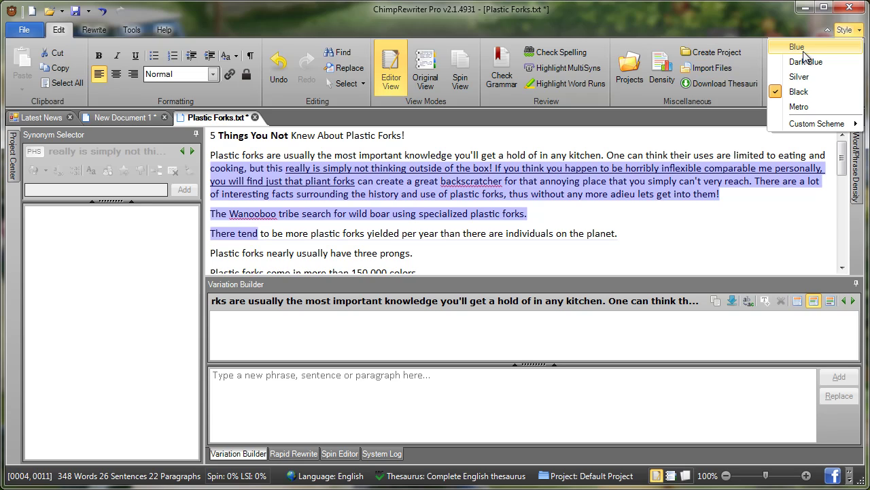
{"action": "left_click", "coordinate": [803, 51]}
{"action": "left_click", "coordinate": [845, 30]}
{"action": "left_click", "coordinate": [827, 65]}
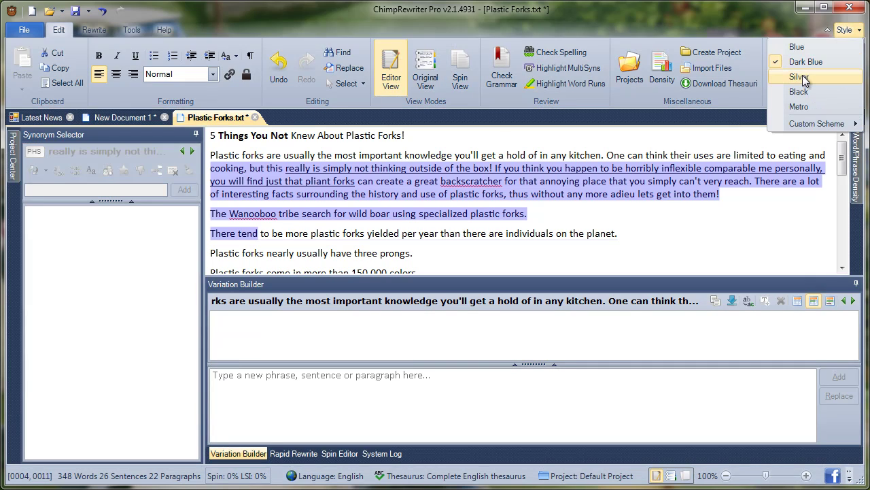
{"action": "left_click", "coordinate": [800, 77]}
{"action": "left_click", "coordinate": [844, 30]}
{"action": "left_click", "coordinate": [800, 107]}
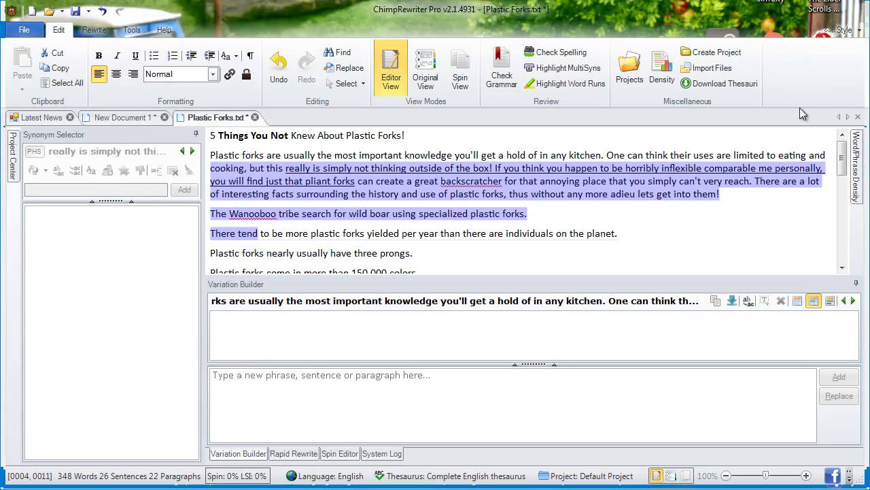
{"action": "left_click", "coordinate": [844, 30]}
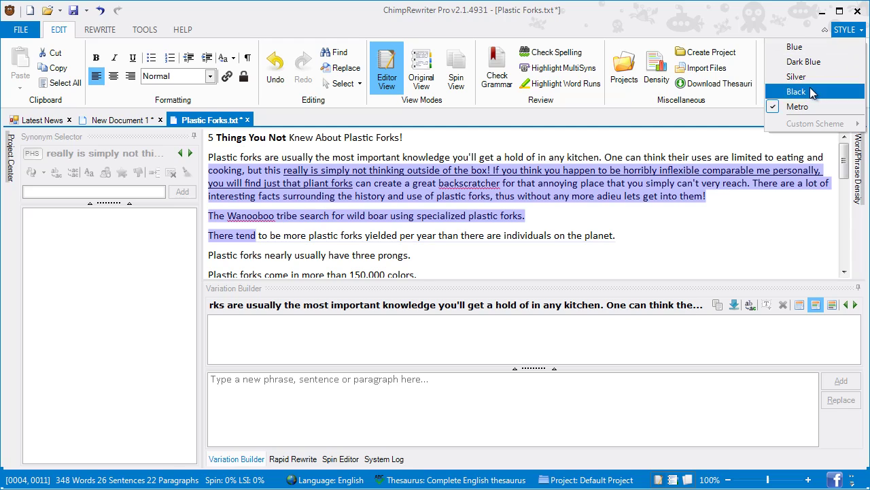
{"action": "left_click", "coordinate": [810, 90]}
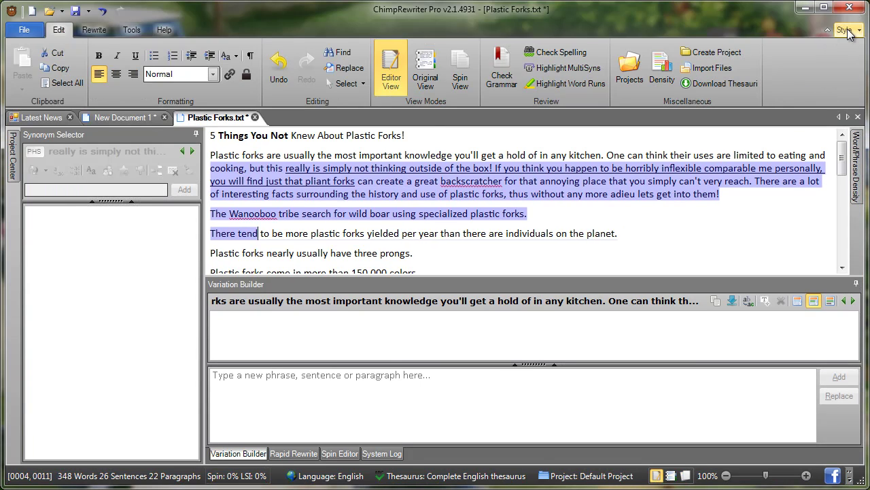
Switch the interface style to Silver and apply the standard red as its custom color scheme.
{"action": "left_click", "coordinate": [846, 31]}
{"action": "left_click", "coordinate": [808, 79]}
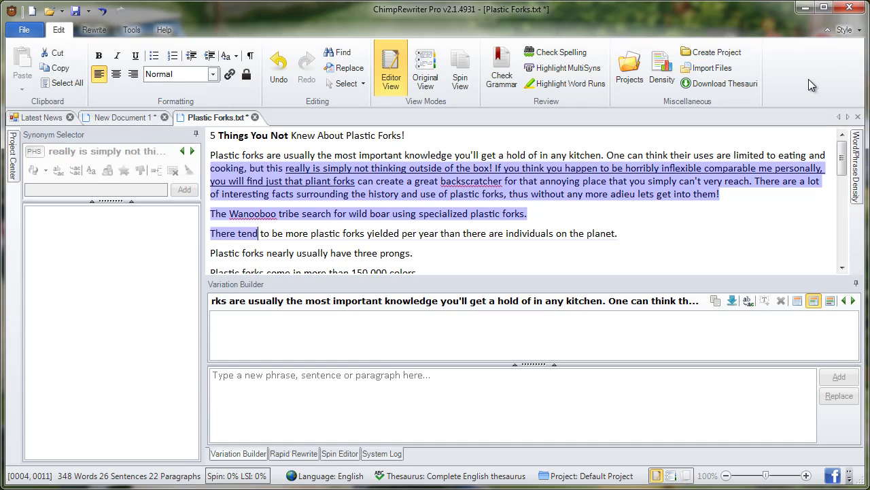
{"action": "left_click", "coordinate": [844, 30]}
{"action": "mouse_move", "coordinate": [828, 123]}
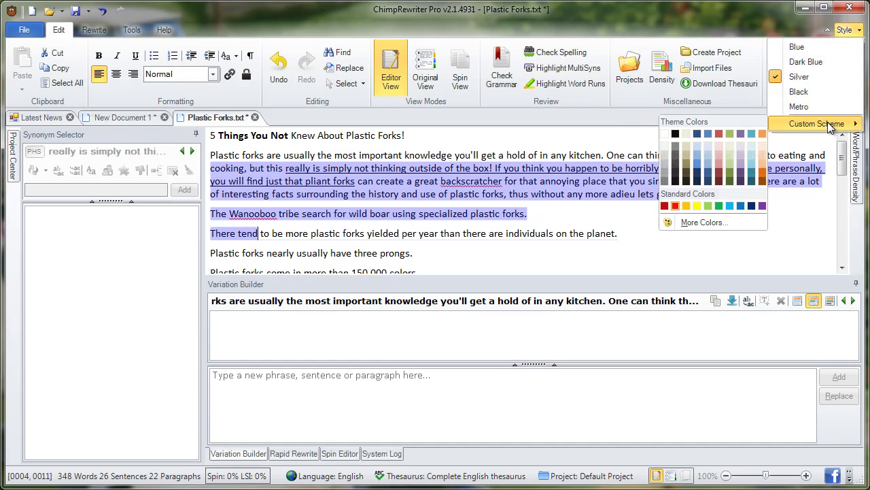
{"action": "left_click", "coordinate": [687, 216]}
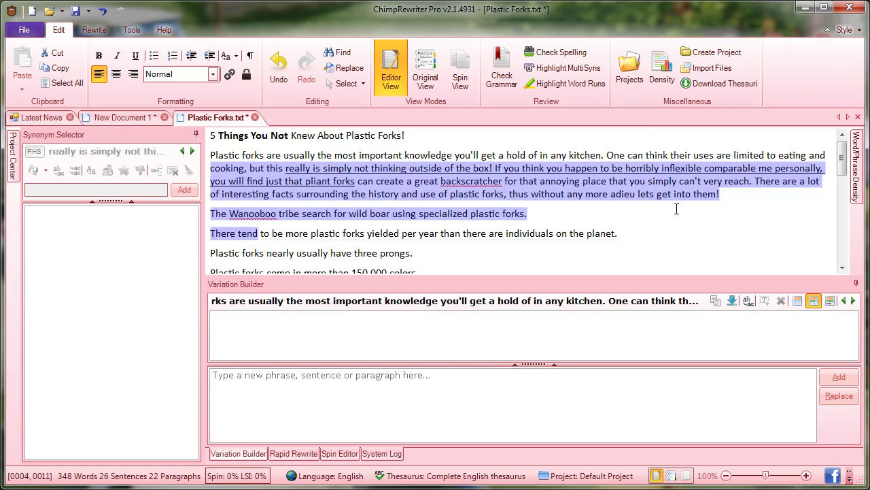